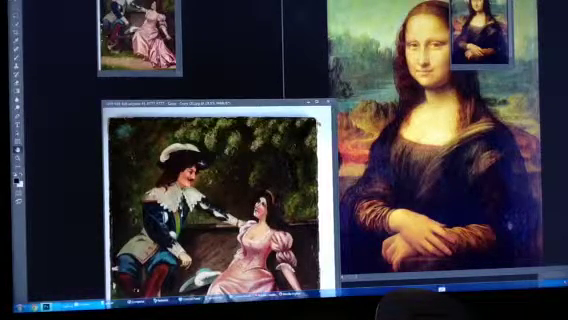
Drag the small Mona Lisa window to the top beside the cavalier thumbnail, then enlarge the cavalier window
drag(480, 10, 238, 10)
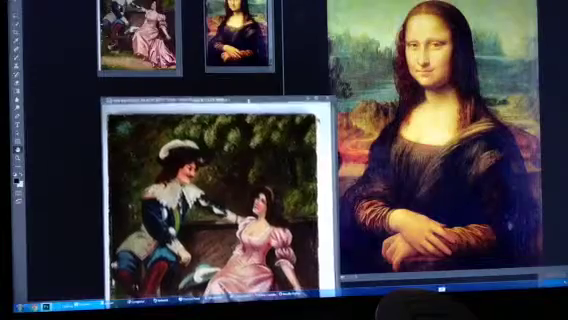
mouse_move(247, 100)
mouse_down()
mouse_move(230, 45)
mouse_move(230, 5)
mouse_up()
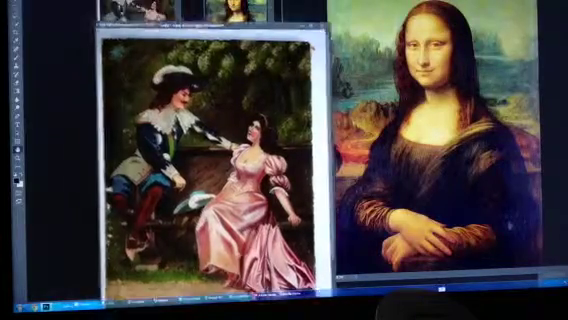
Drag the cavalier-and-lady window onto the Mona Lisa window and drop it there
mouse_move(200, 10)
mouse_down()
mouse_move(390, 42)
mouse_move(390, 5)
mouse_up()
click(390, 5)
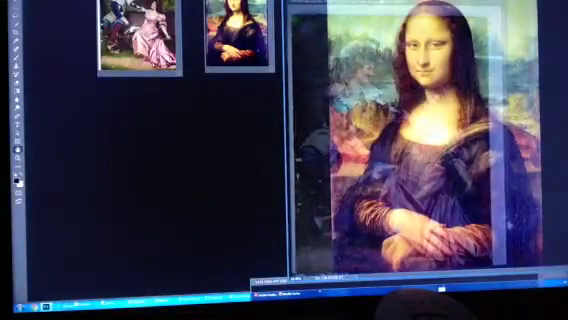
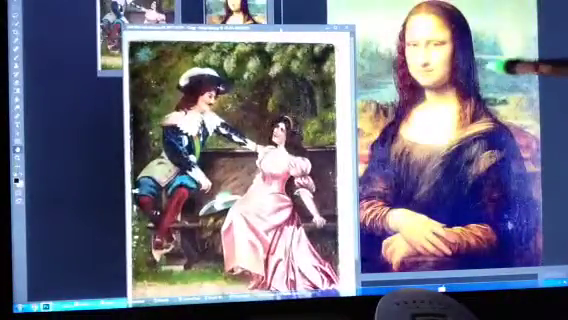
Slide the courting-couple painting's window right until it overlaps the Mona Lisa window
drag(240, 30, 345, 32)
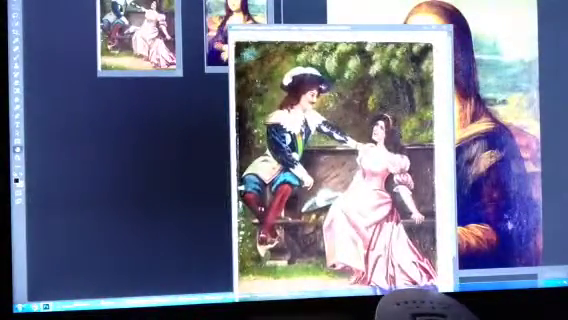